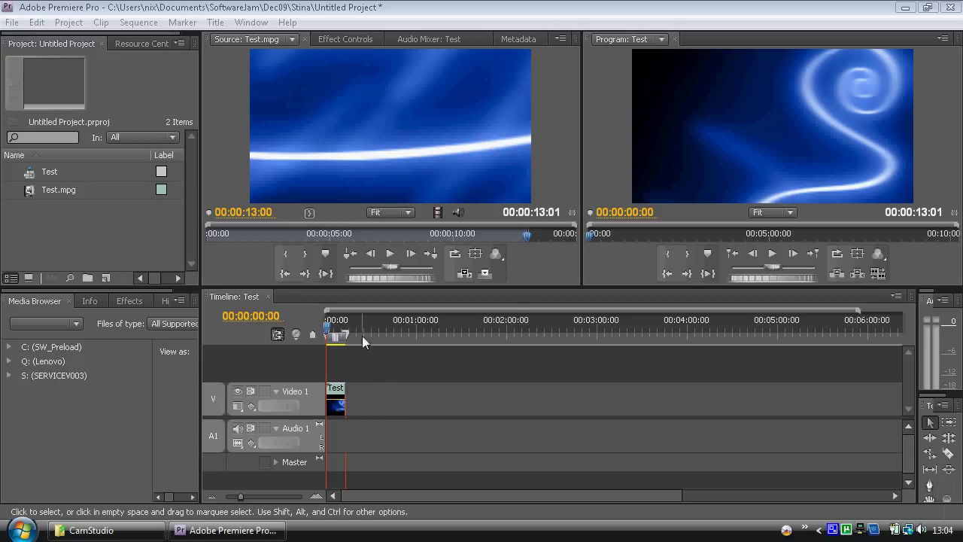
# Step: Play the Test sequence, stop it, and return the playhead to 00:00:00:00
pyautogui.click(773, 254)
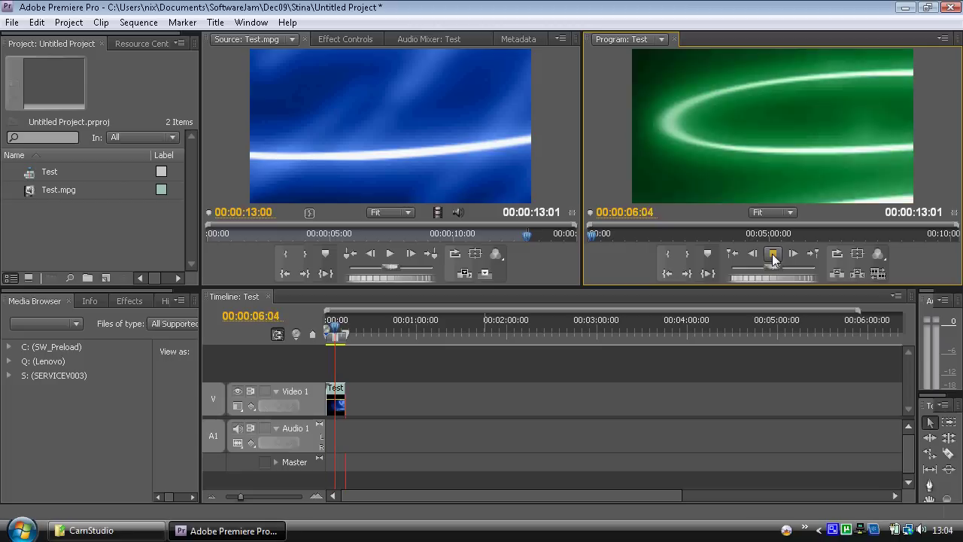
pyautogui.click(772, 253)
pyautogui.moveTo(335, 330); pyautogui.dragTo(311, 319)
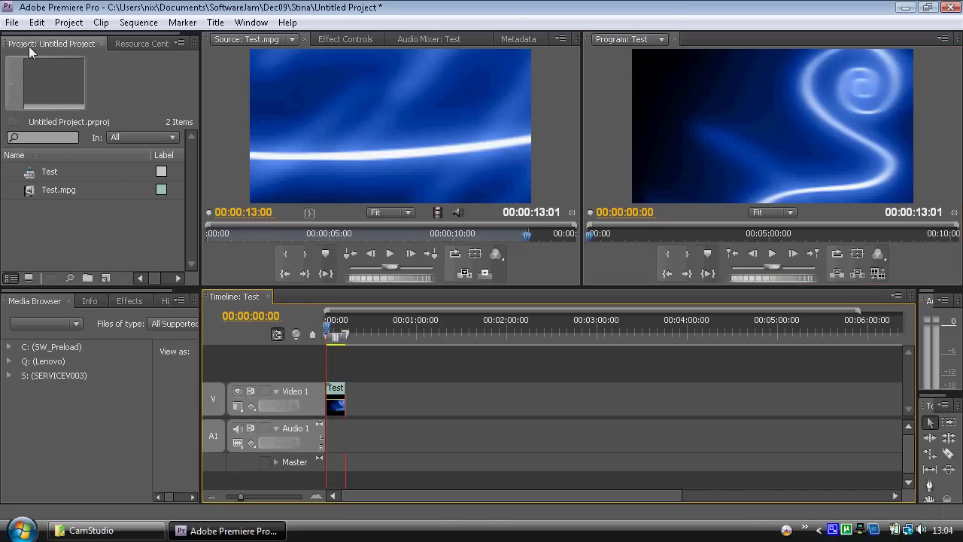
pyautogui.click(9, 24)
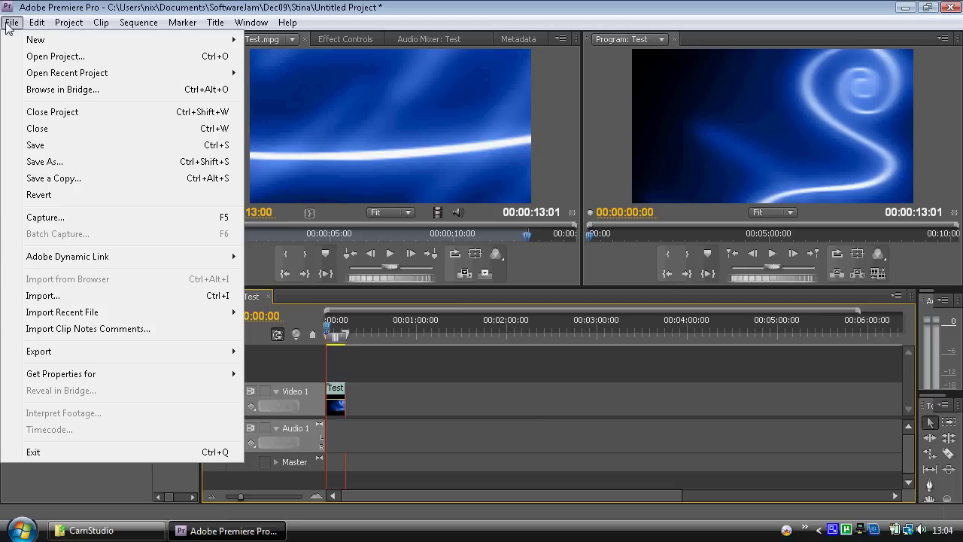
# Step: Open Export Settings for the Test sequence and browse the formats, currently Microsoft AVI
pyautogui.moveTo(197, 352)
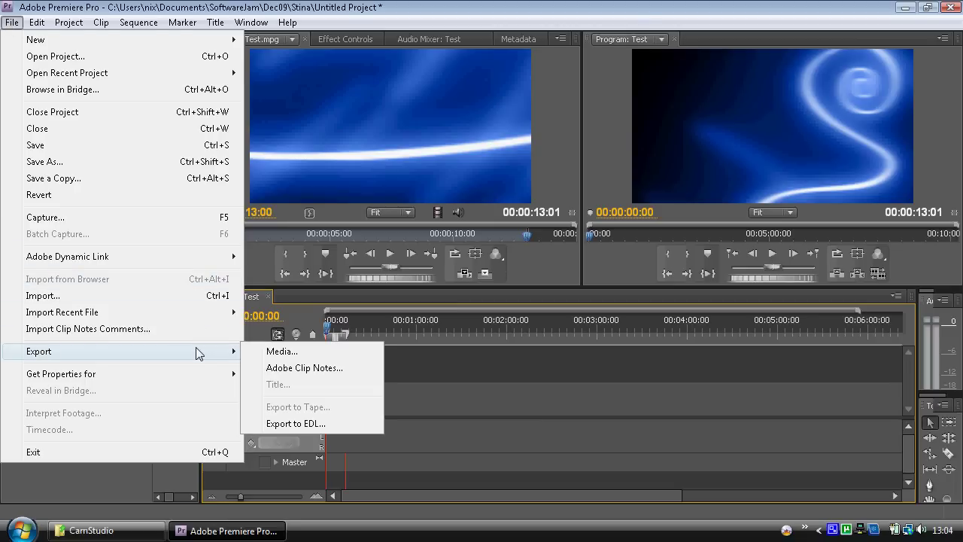
pyautogui.click(288, 357)
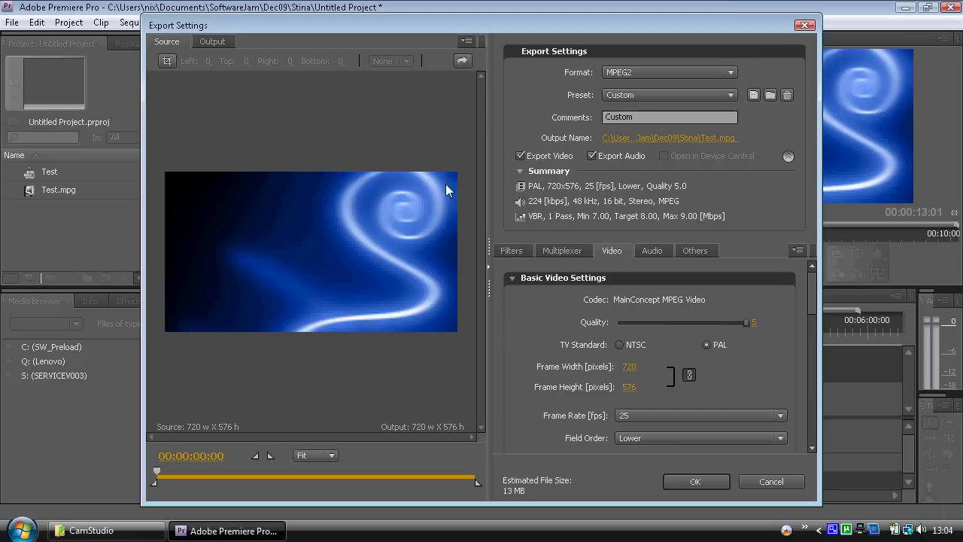
pyautogui.click(644, 69)
pyautogui.press('Escape')
pyautogui.press('m')
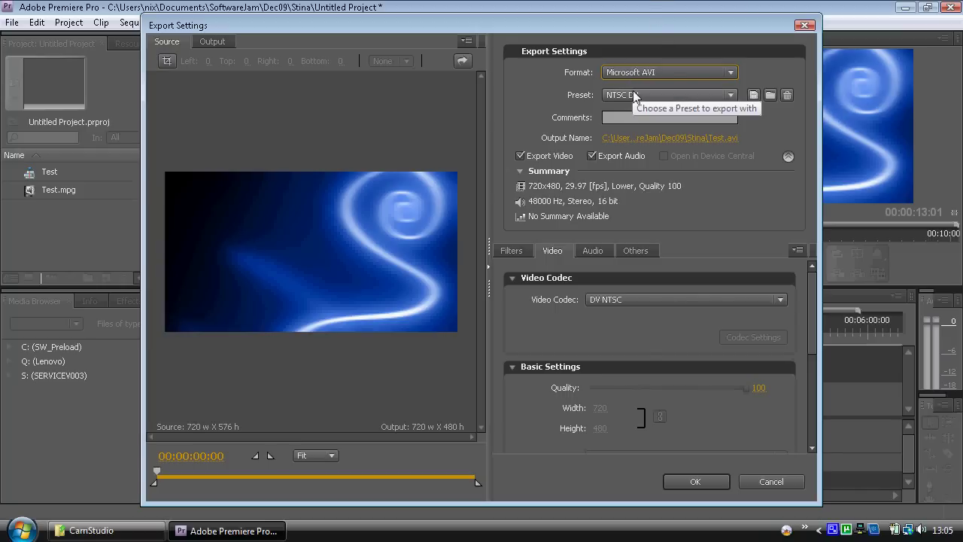
pyautogui.click(649, 72)
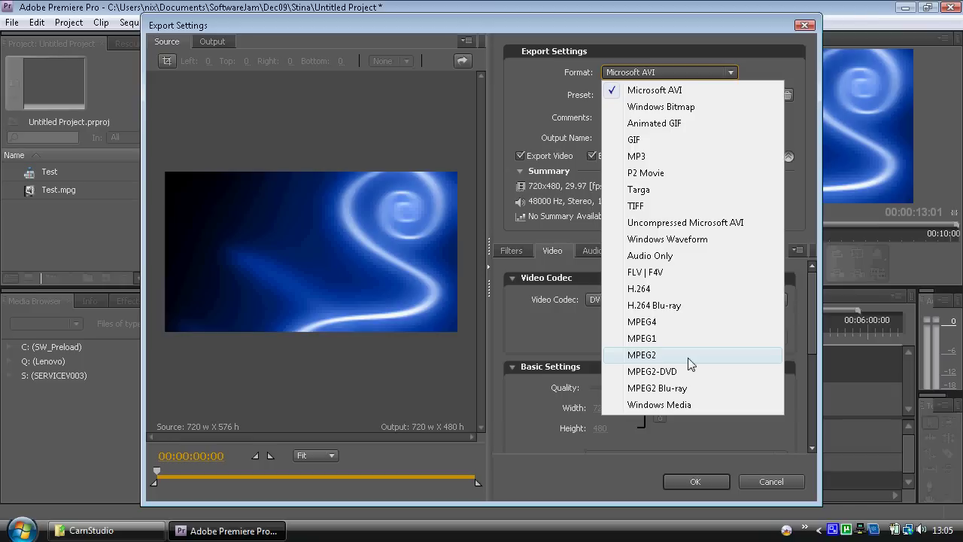
# Step: Choose MPEG2 format with the PAL DV High Quality preset (720x576, 25 fps)
pyautogui.click(688, 359)
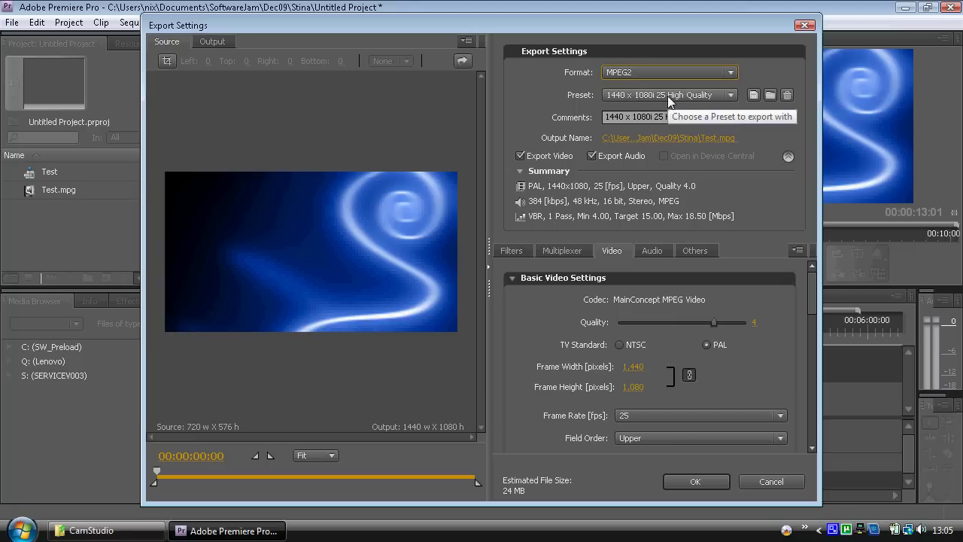
pyautogui.click(730, 96)
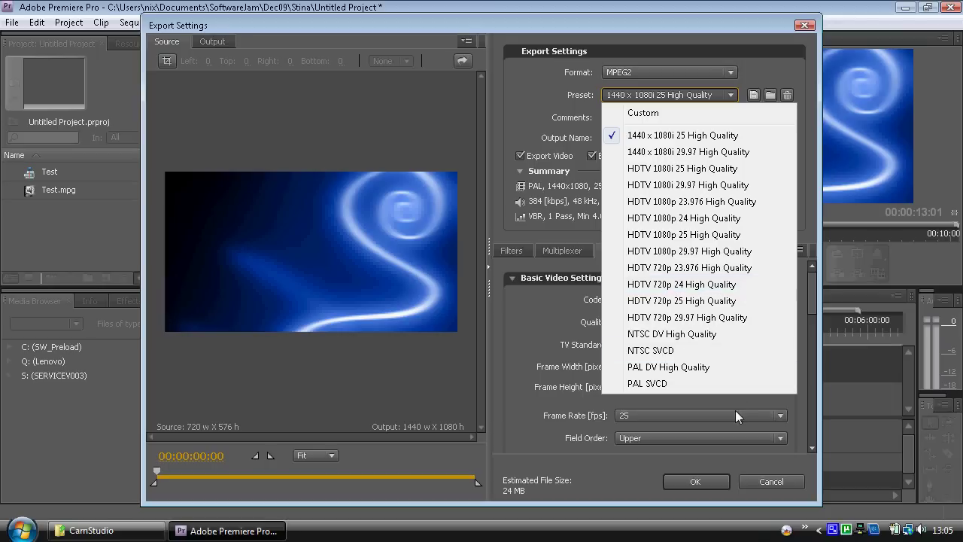
pyautogui.click(722, 371)
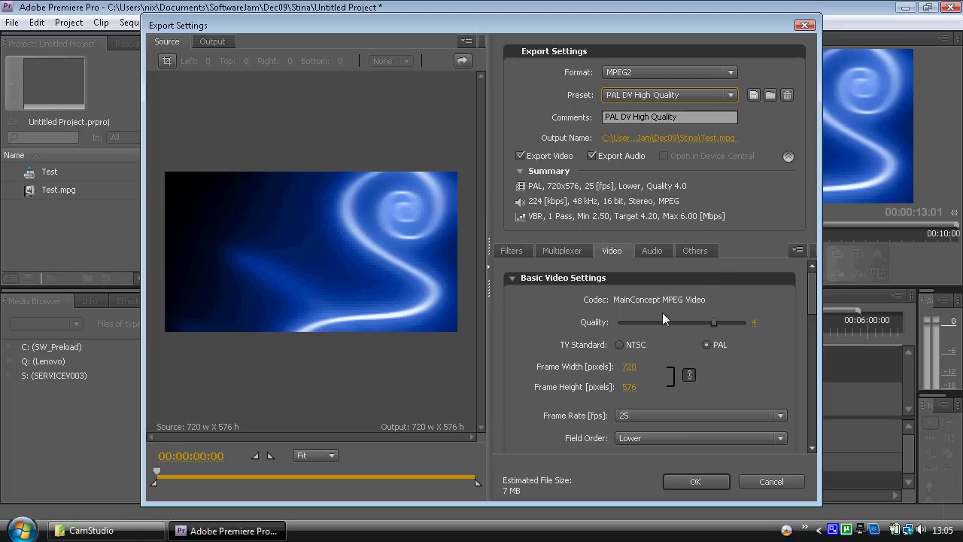
# Step: Drag video Quality from 4 to 5, turning the preset Custom, and scroll the Video settings
pyautogui.moveTo(715, 322); pyautogui.dragTo(753, 323)
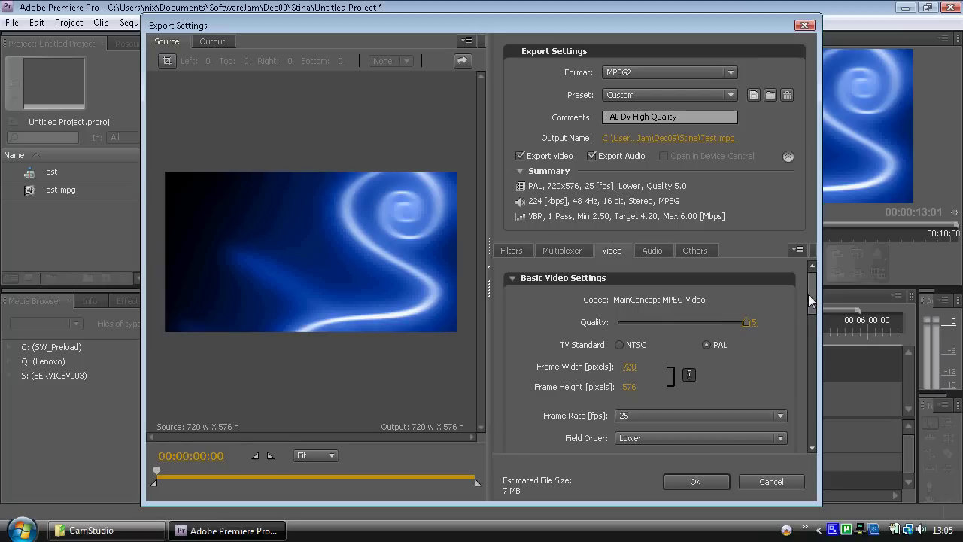
pyautogui.moveTo(809, 294); pyautogui.dragTo(811, 310)
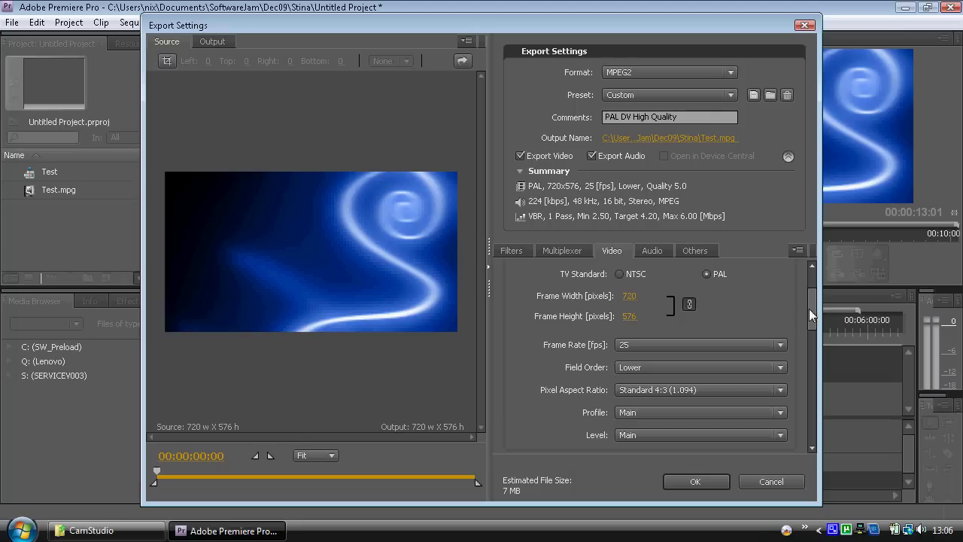
pyautogui.moveTo(814, 313); pyautogui.dragTo(814, 324)
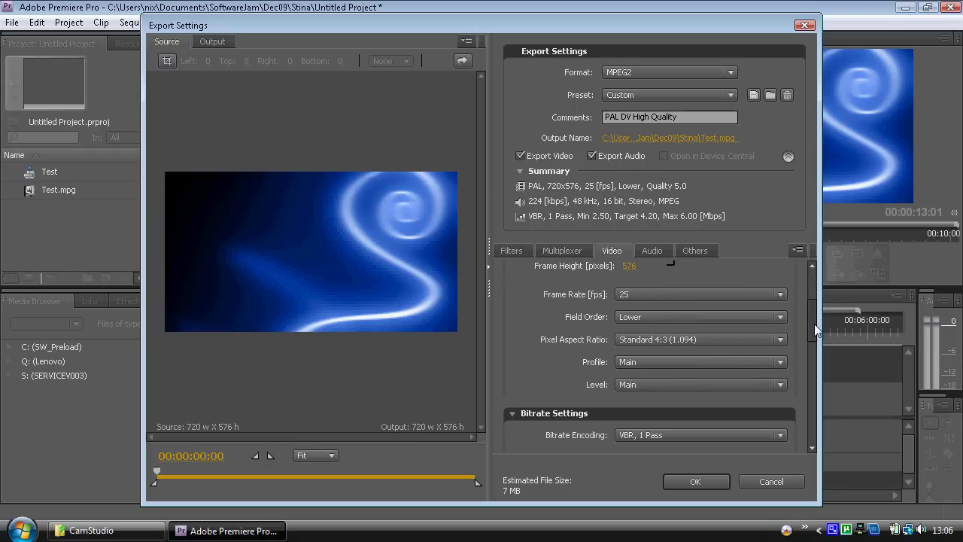
# Step: Set pixel aspect ratio to Widescreen 16:9 (1.459), leaving field order on Lower
pyautogui.click(780, 341)
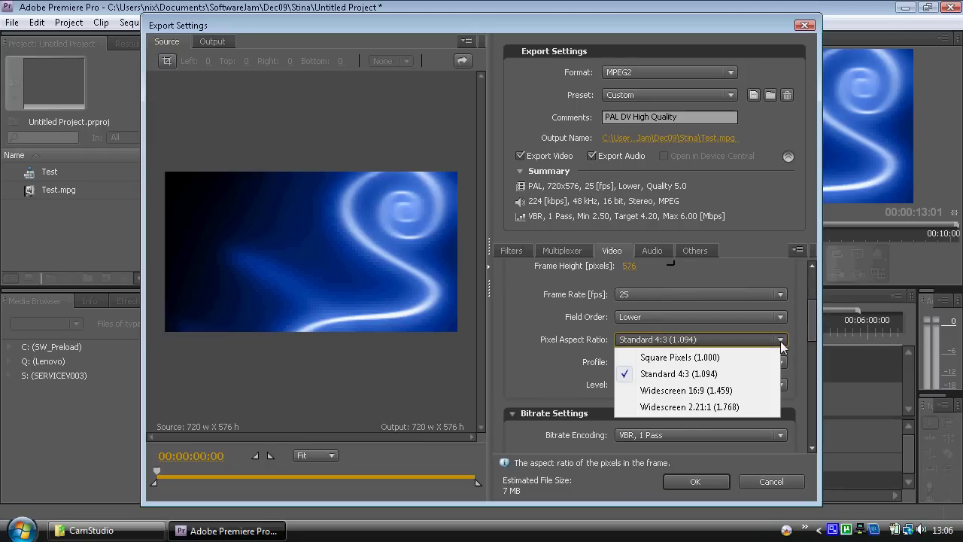
pyautogui.click(760, 393)
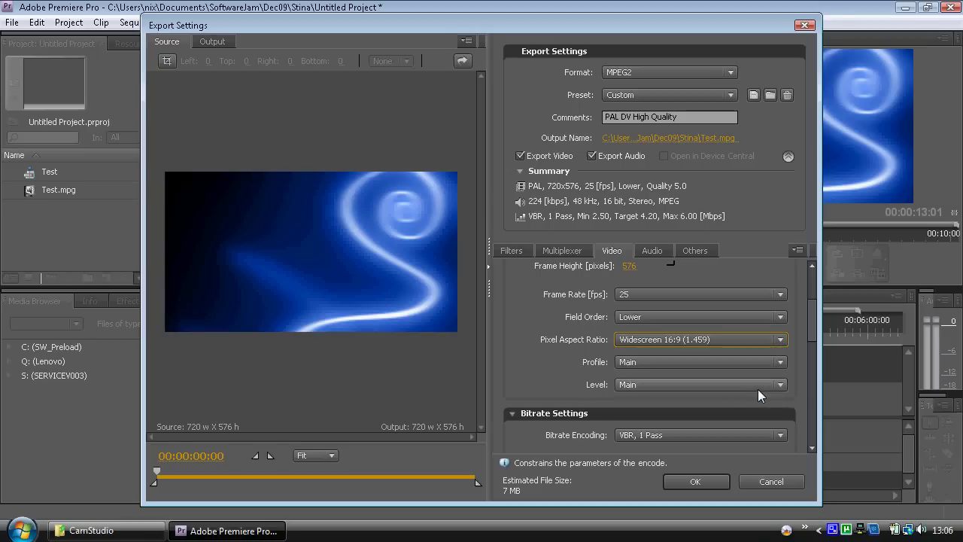
pyautogui.click(770, 322)
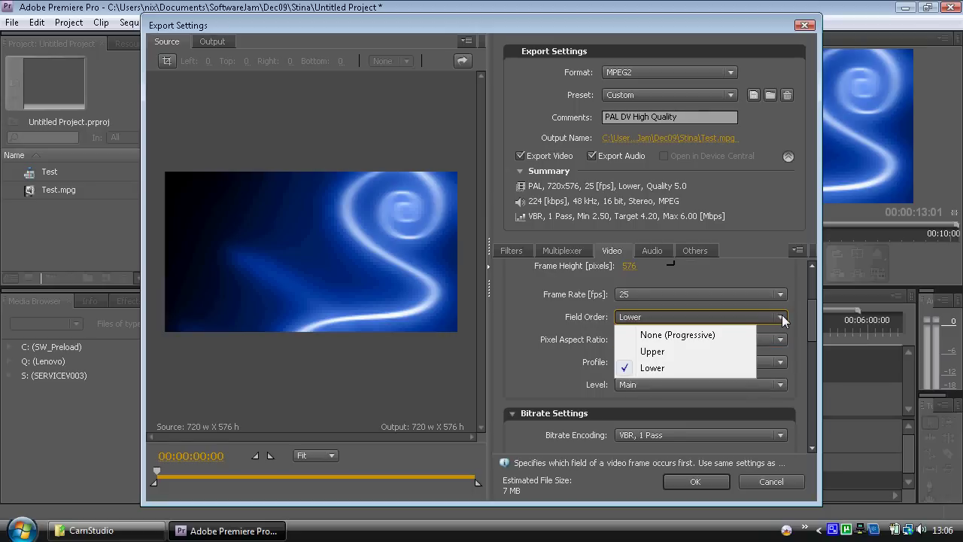
pyautogui.click(781, 319)
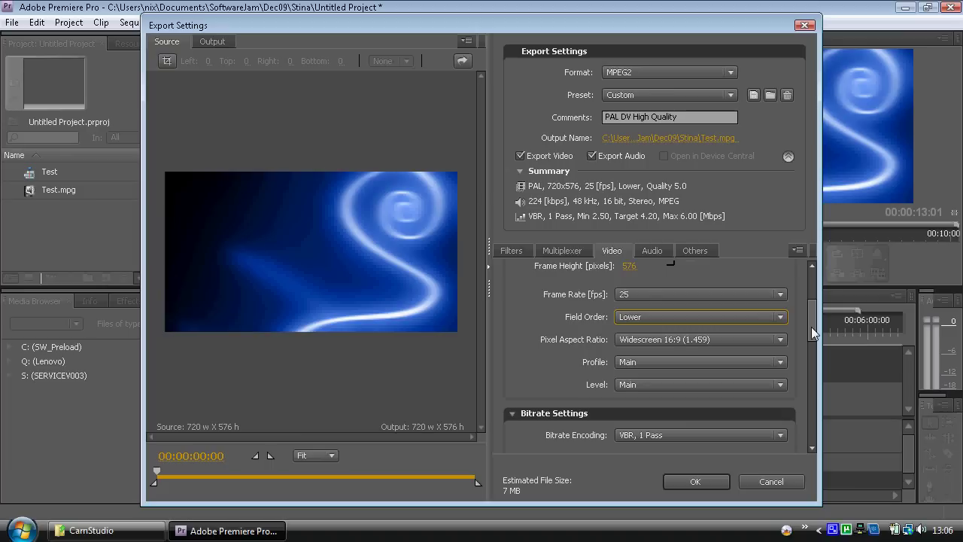
pyautogui.moveTo(811, 327); pyautogui.dragTo(812, 348)
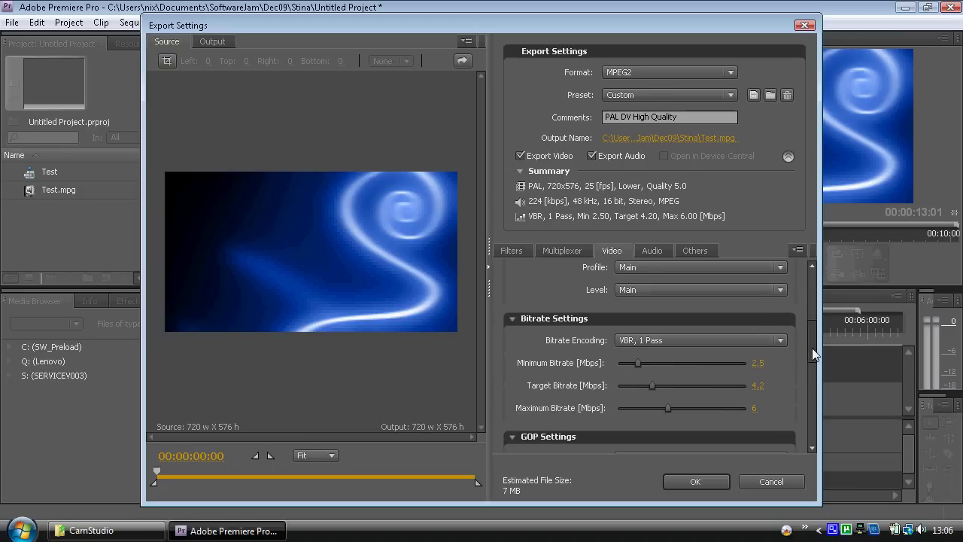
pyautogui.click(739, 336)
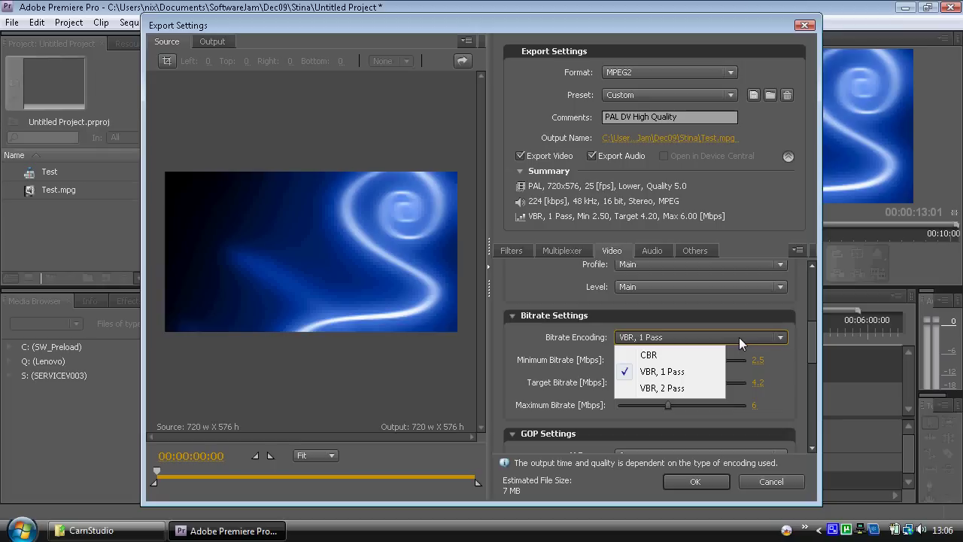
pyautogui.click(739, 337)
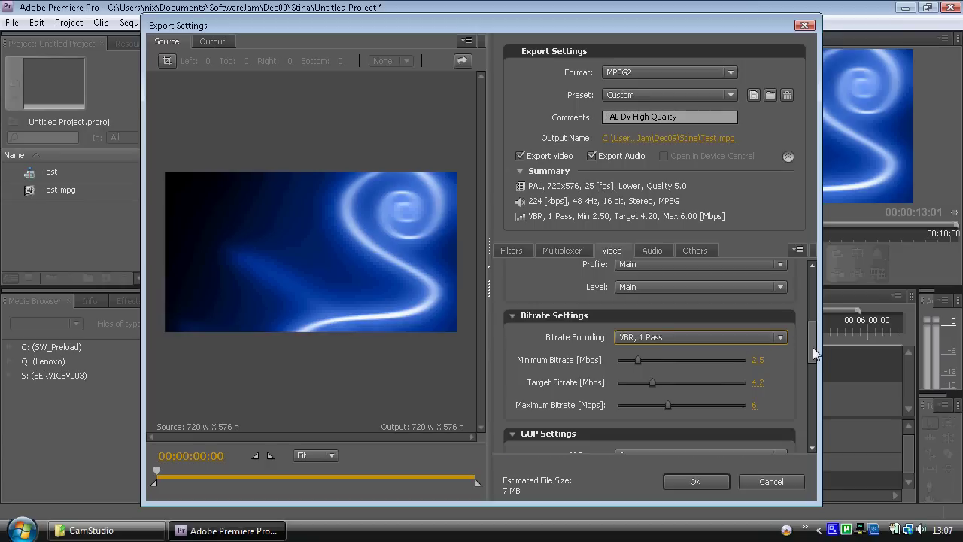
pyautogui.moveTo(813, 347); pyautogui.dragTo(813, 356)
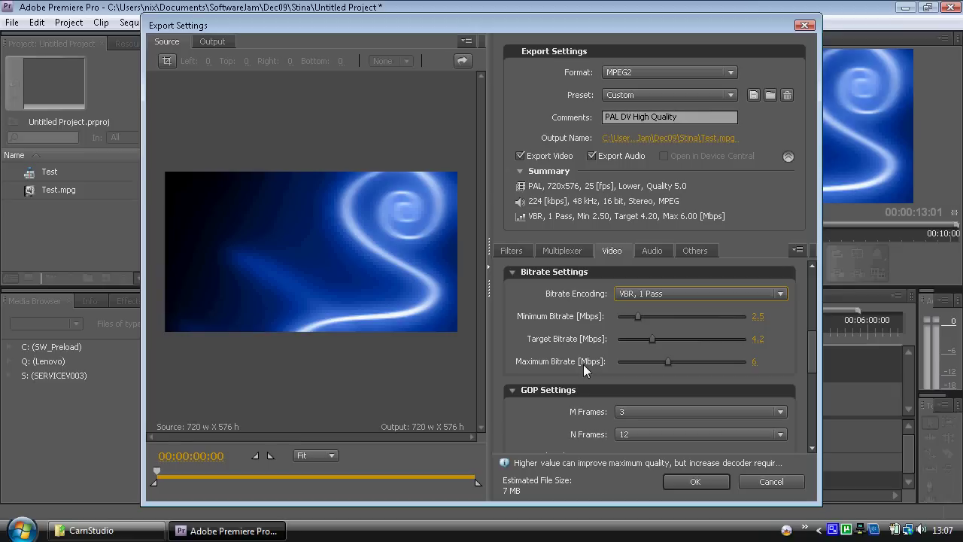
# Step: Set maximum bitrate to 9.4, then try target 8 and minimum 7
pyautogui.click(754, 363)
pyautogui.write('9.4')
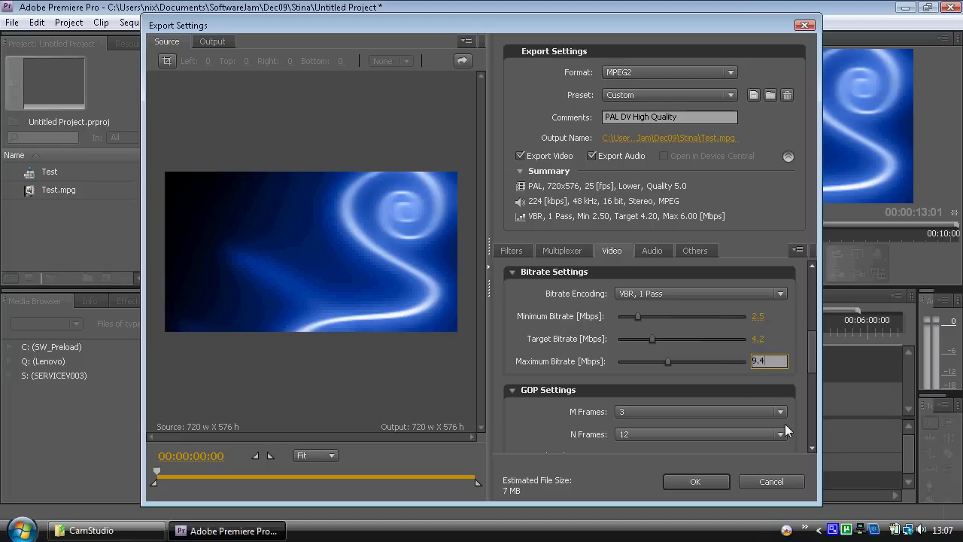
pyautogui.click(792, 347)
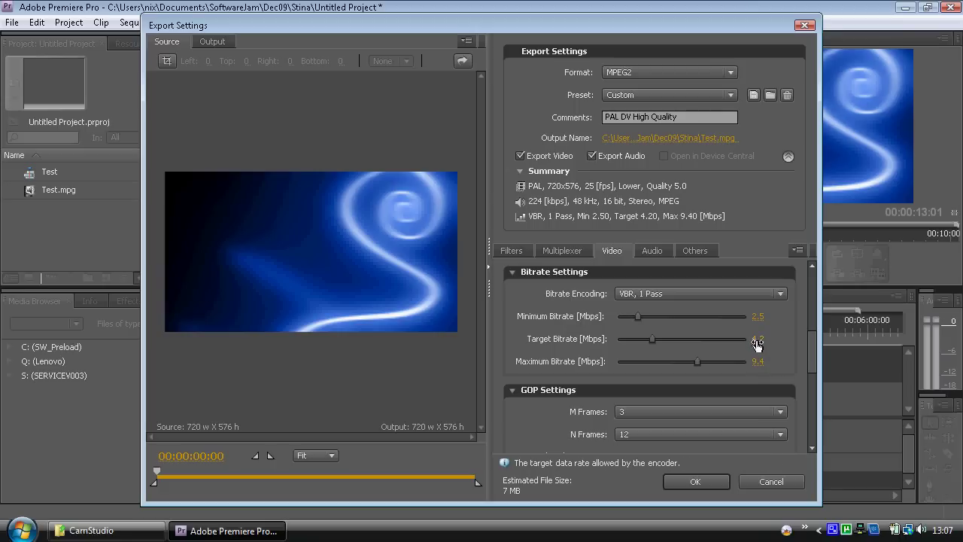
pyautogui.click(757, 341)
pyautogui.write('8')
pyautogui.click(758, 316)
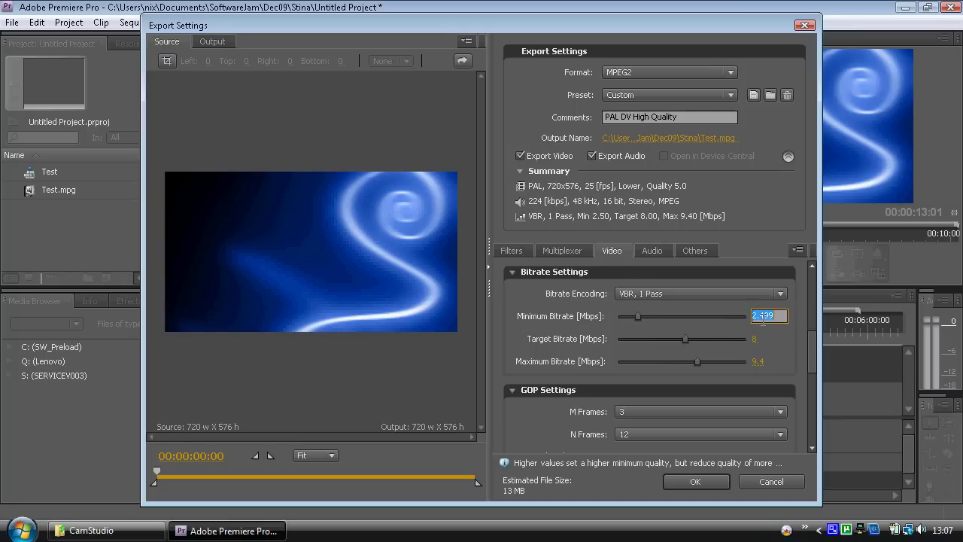
pyautogui.write('7')
pyautogui.click(786, 351)
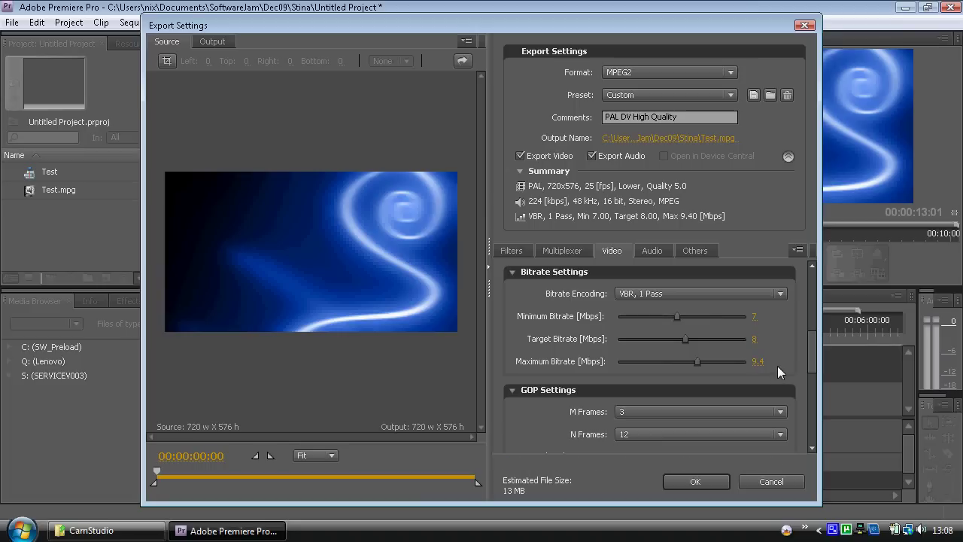
# Step: Change the minimum bitrate to 9 and the target bitrate to 9.2
pyautogui.click(755, 317)
pyautogui.write('9')
pyautogui.click(784, 340)
pyautogui.click(773, 341)
pyautogui.write('9')
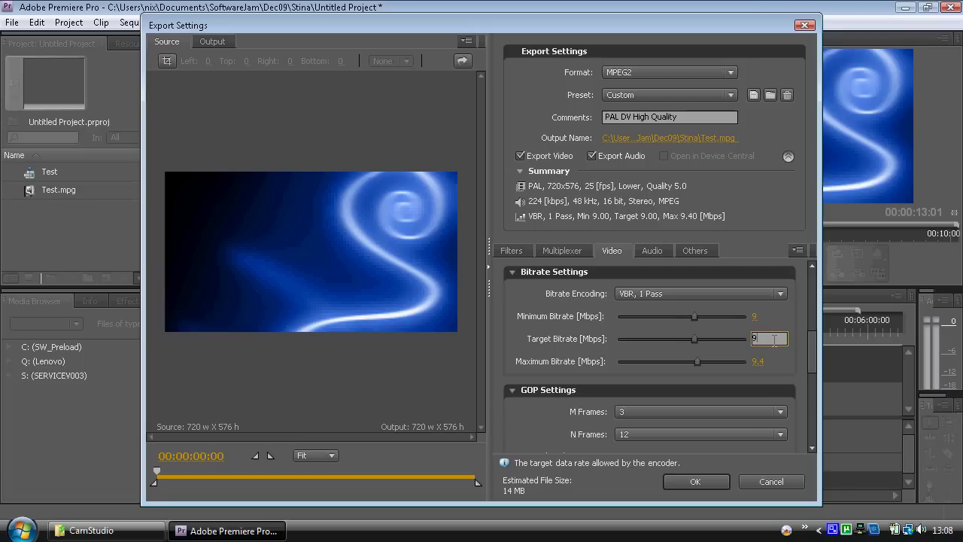
pyautogui.write('.2')
pyautogui.click(793, 370)
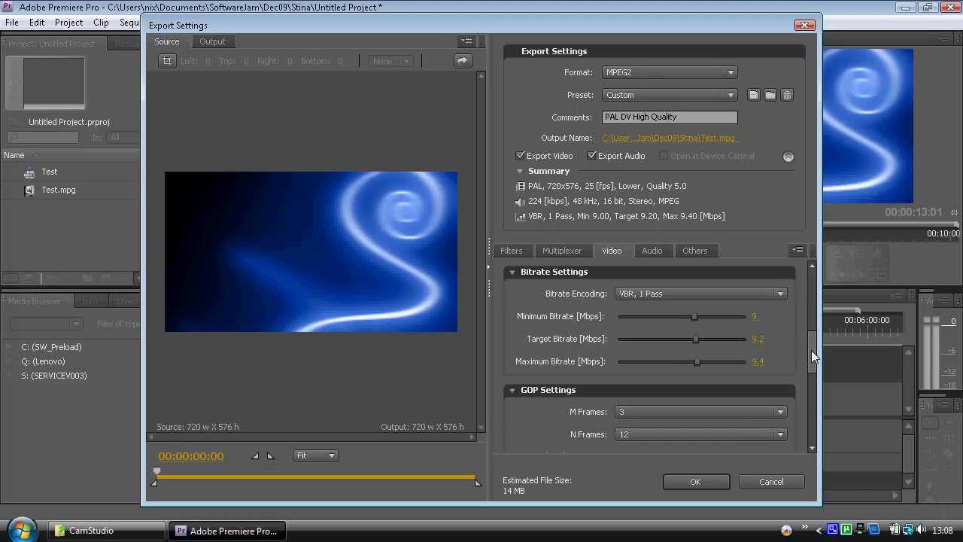
# Step: Review GOP and Advanced Settings, collapse both sections, and scroll back to Basic Video Settings
pyautogui.moveTo(811, 350); pyautogui.dragTo(810, 353)
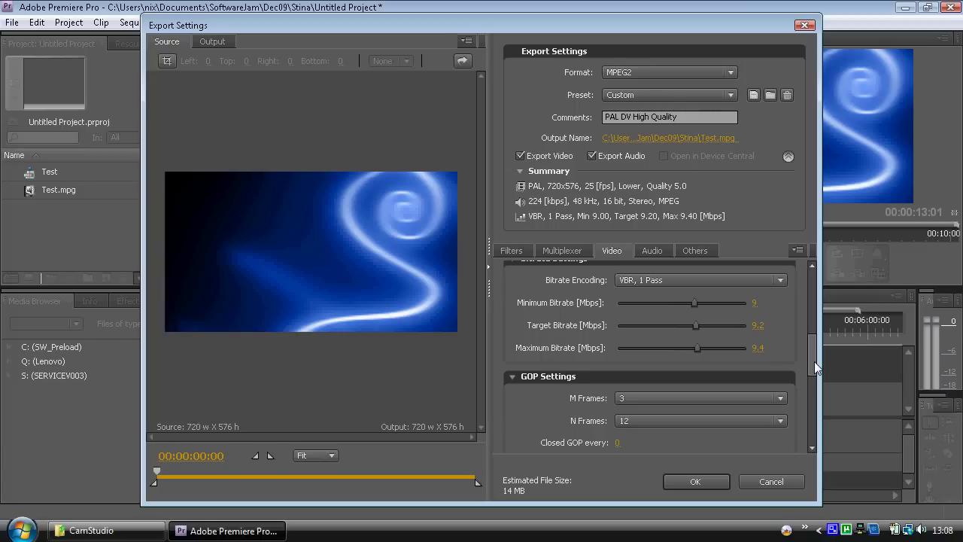
pyautogui.moveTo(814, 361); pyautogui.dragTo(815, 429)
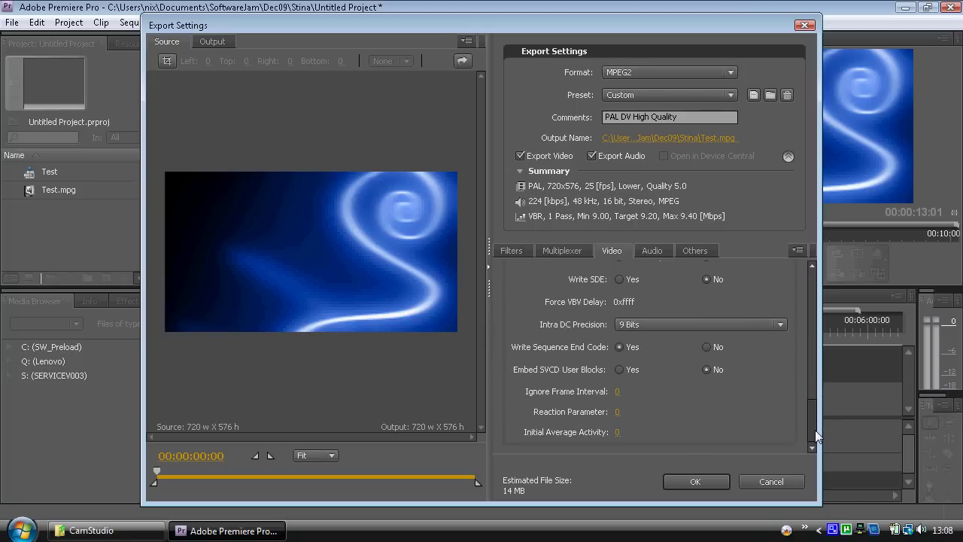
pyautogui.moveTo(815, 436); pyautogui.dragTo(820, 375)
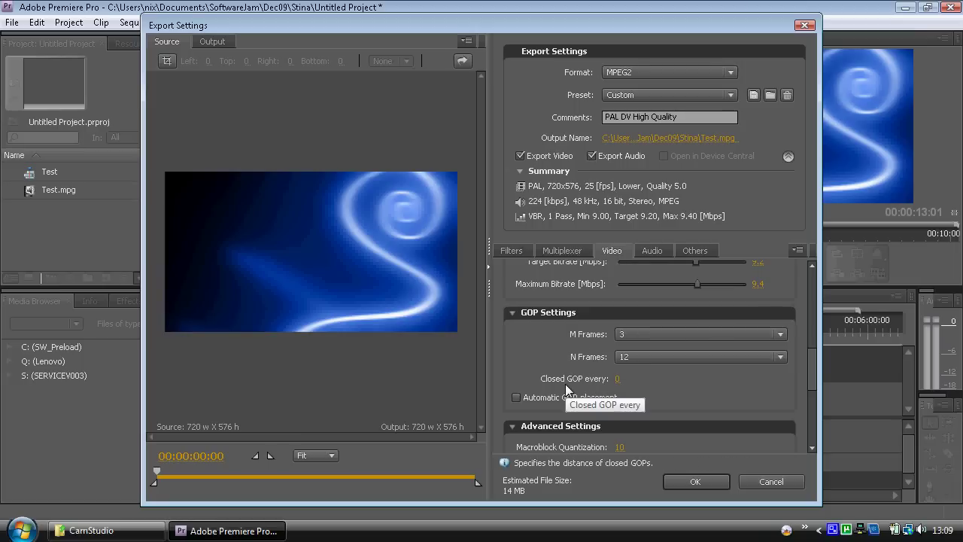
pyautogui.click(512, 312)
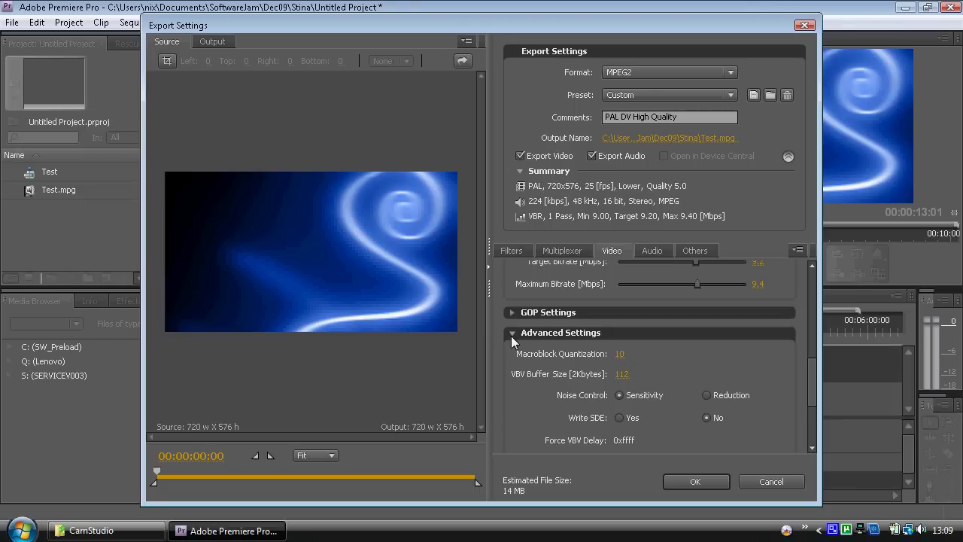
pyautogui.click(511, 336)
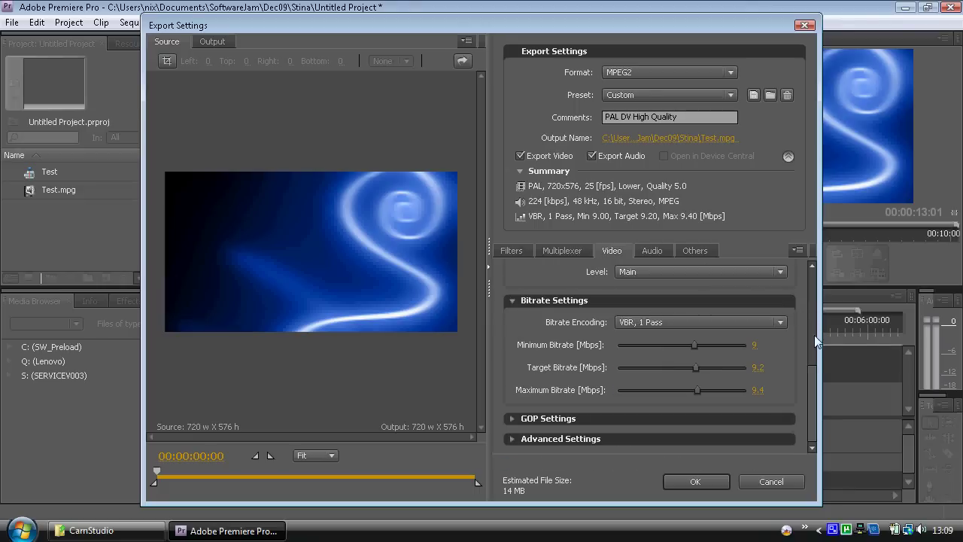
pyautogui.moveTo(811, 383)
pyautogui.mouseDown()
pyautogui.moveTo(813, 246)
pyautogui.moveTo(821, 390)
pyautogui.mouseUp()
pyautogui.moveTo(816, 390); pyautogui.dragTo(812, 210)
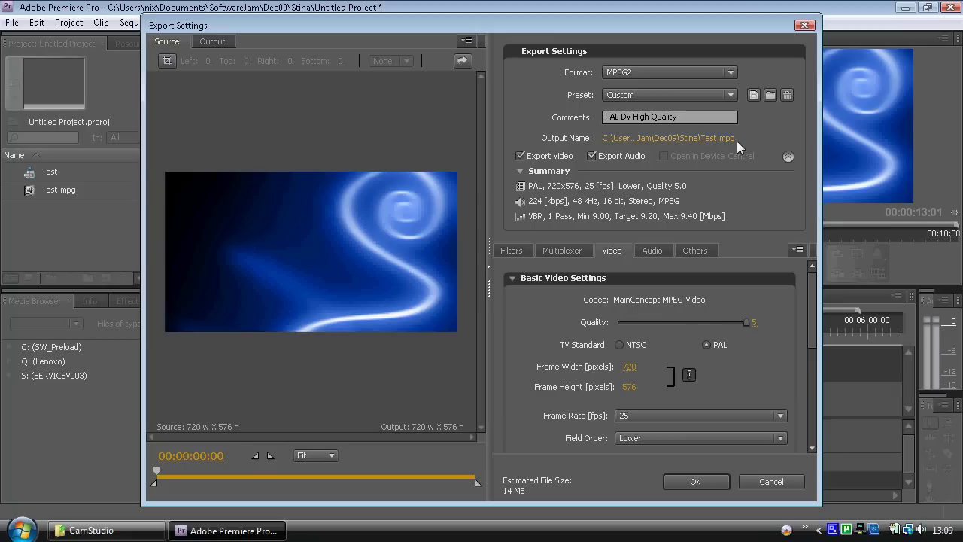
# Step: Open the output file's Save As dialog and go up folder levels to the Desktop
pyautogui.click(713, 137)
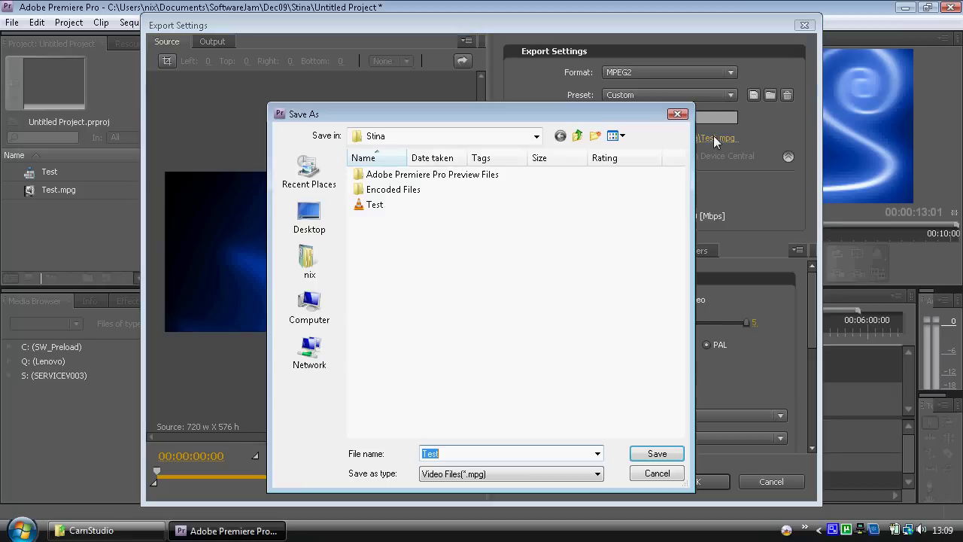
pyautogui.click(678, 121)
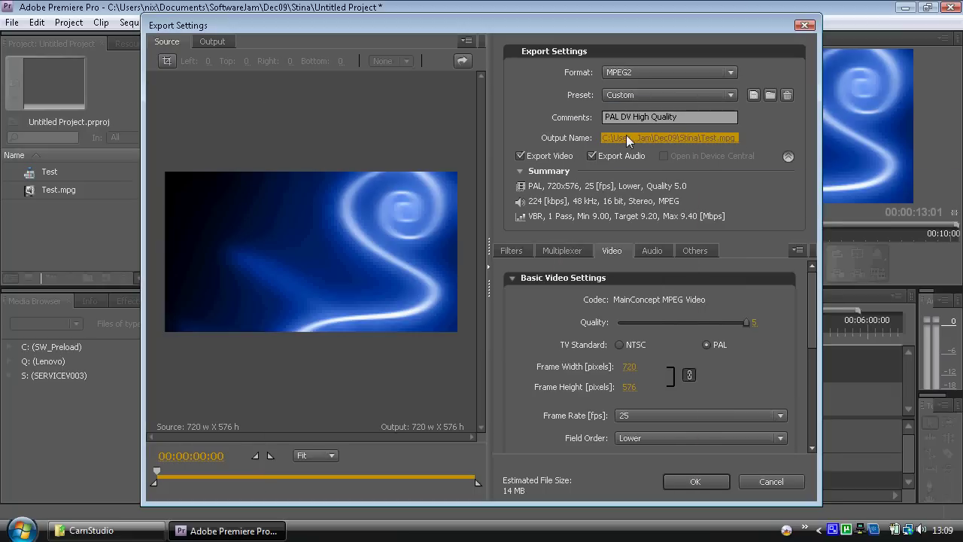
pyautogui.click(627, 137)
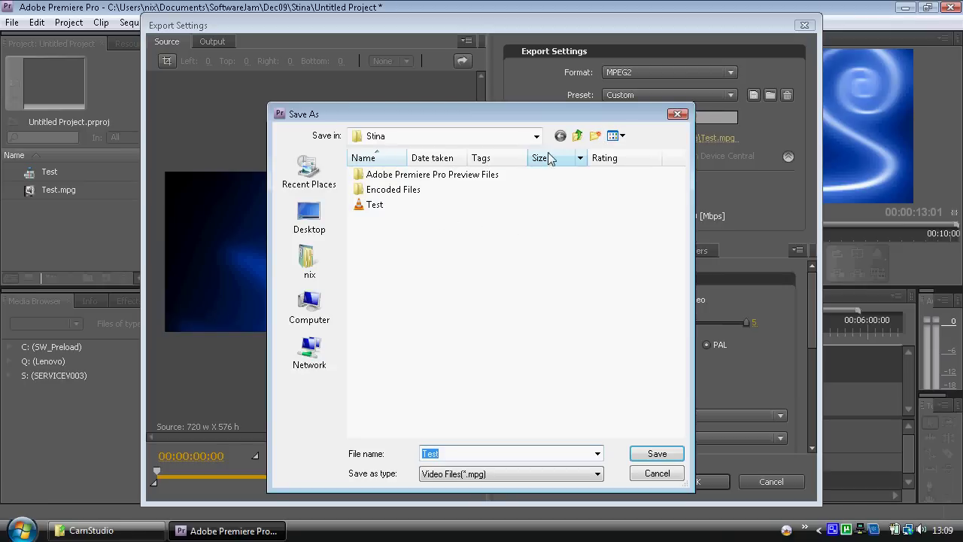
pyautogui.click(578, 136)
pyautogui.click(577, 136)
pyautogui.click(578, 136)
pyautogui.click(578, 136)
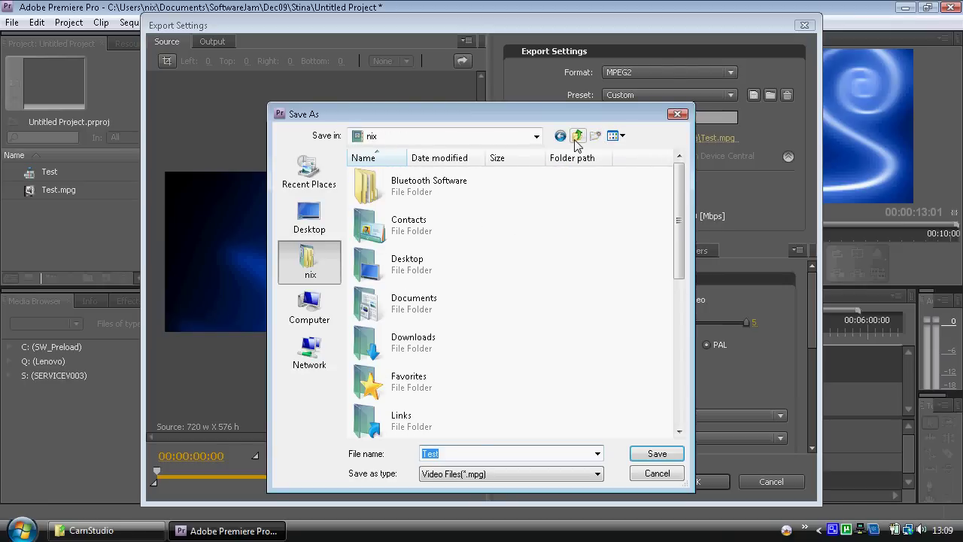
pyautogui.click(577, 136)
# Step: Browse into the TrainingVideos folder, then its Encore subfolder
pyautogui.moveTo(681, 267); pyautogui.dragTo(657, 420)
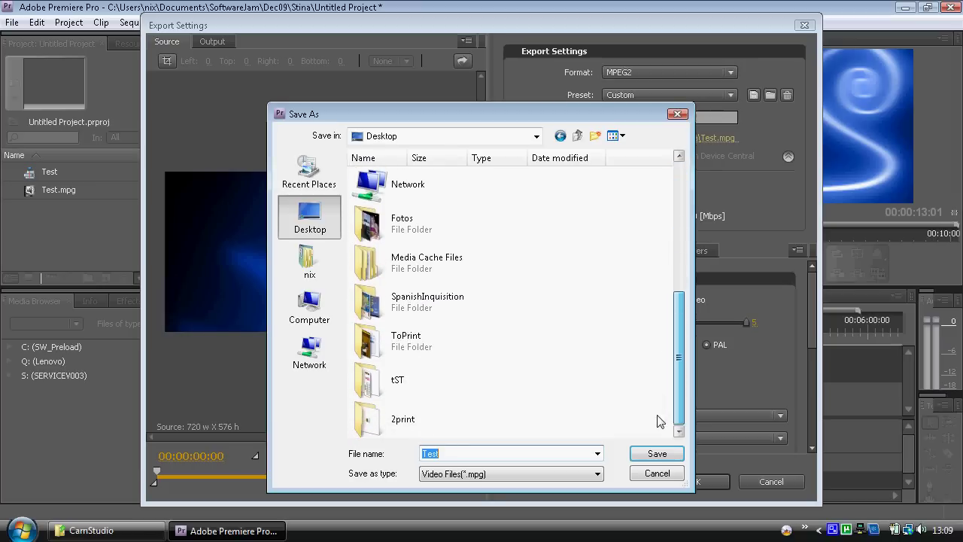
pyautogui.click(437, 272)
pyautogui.press('t')
pyautogui.press('r')
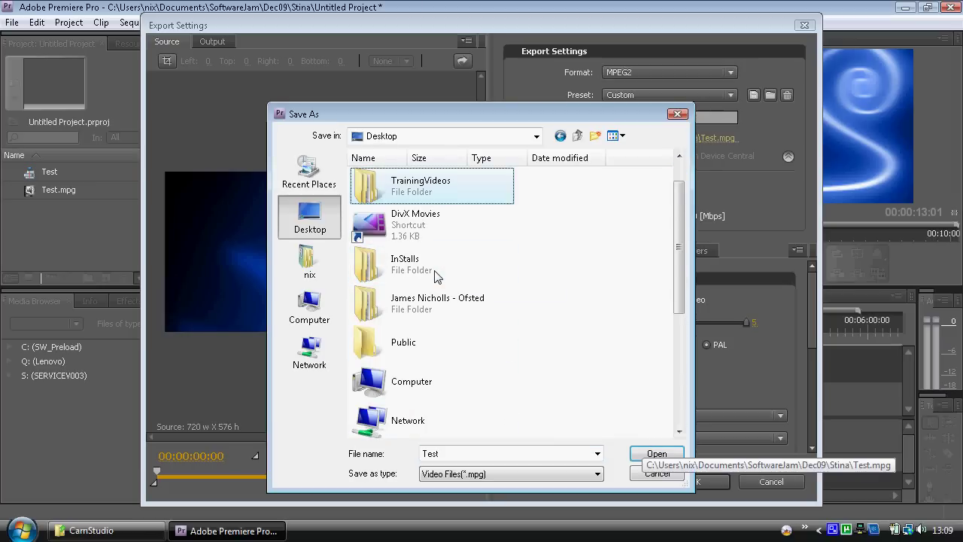
pyautogui.doubleClick(469, 178)
pyautogui.doubleClick(427, 211)
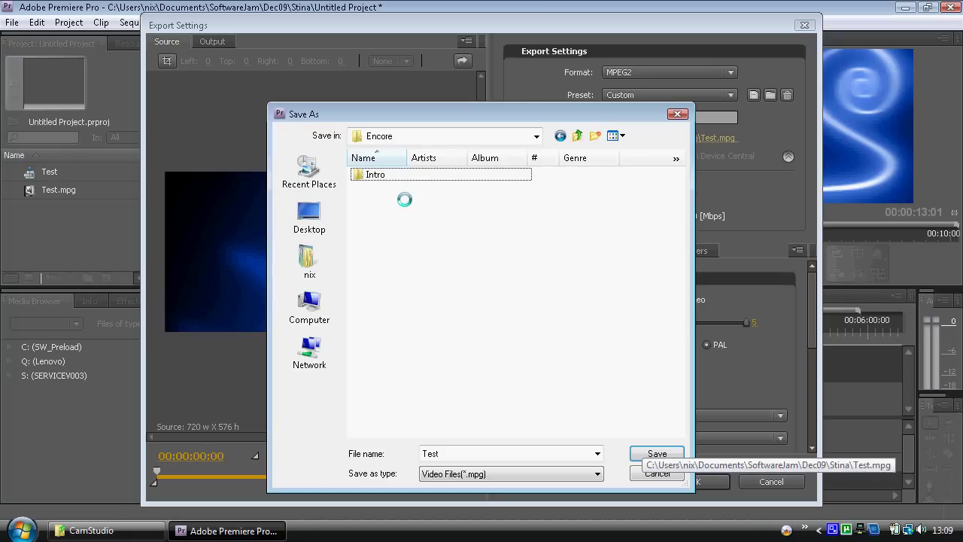
# Step: Create a new folder named MPEGS inside Encore and open it
pyautogui.rightClick(407, 401)
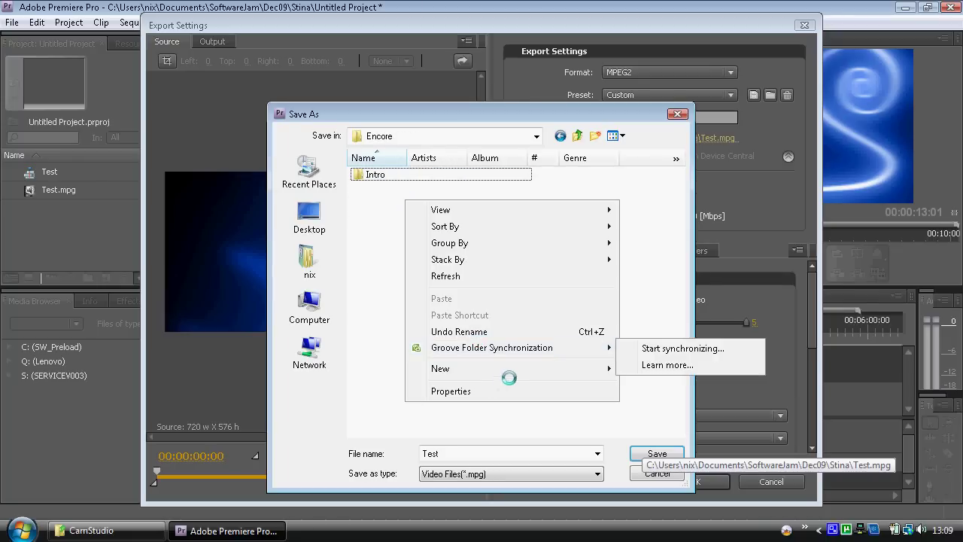
pyautogui.moveTo(573, 376)
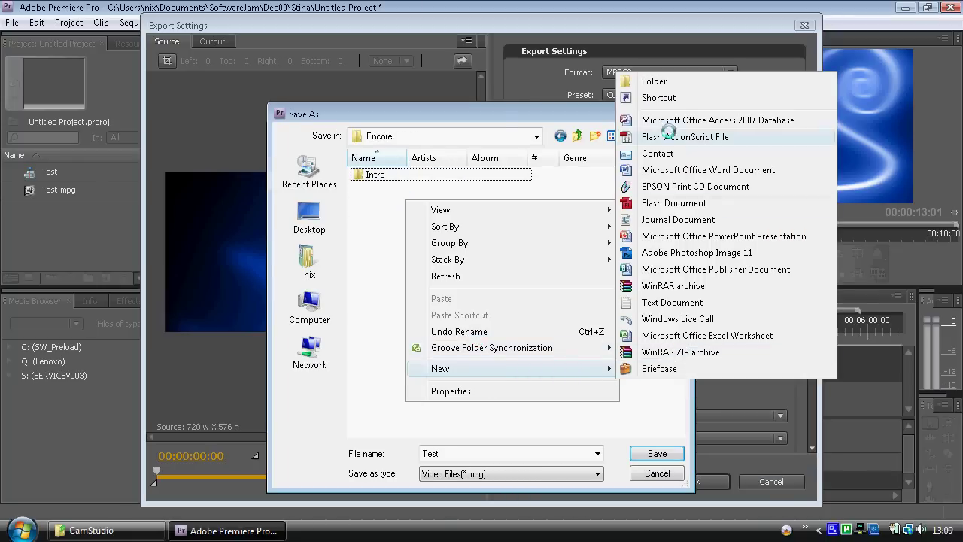
pyautogui.click(693, 81)
pyautogui.write('MPEGS')
pyautogui.press('Return')
pyautogui.press('Return')
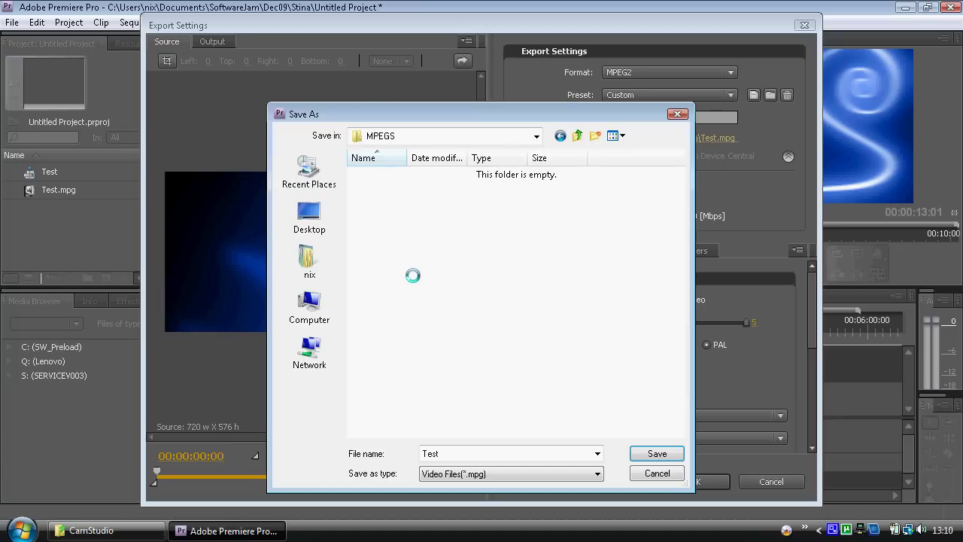
# Step: Name the output file MovingTree and save it
pyautogui.click(465, 452)
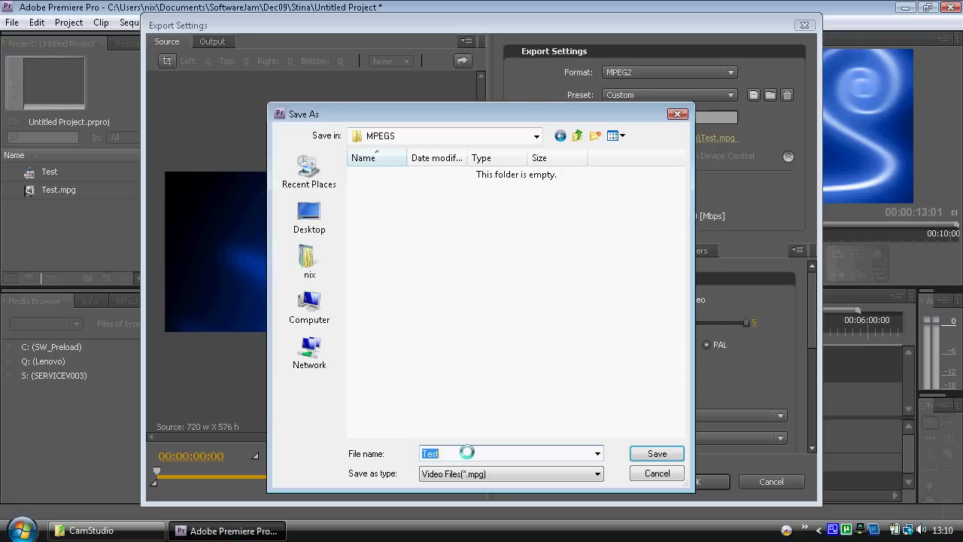
pyautogui.write('E')
pyautogui.press('BackSpace')
pyautogui.write('MovingTree')
pyautogui.press('Return')
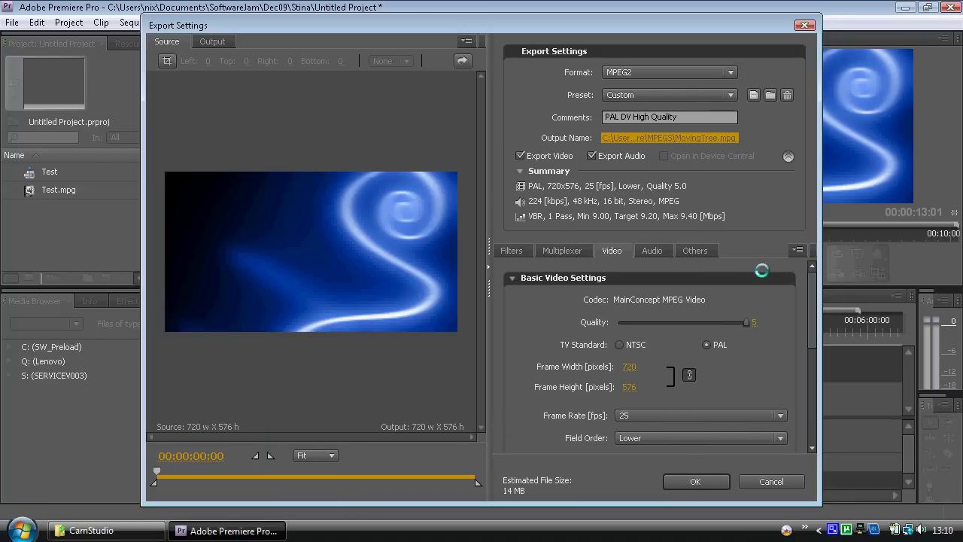
# Step: Accept the Export Settings with OK, queuing MovingTree.mpg in Adobe Media Encoder
pyautogui.click(699, 480)
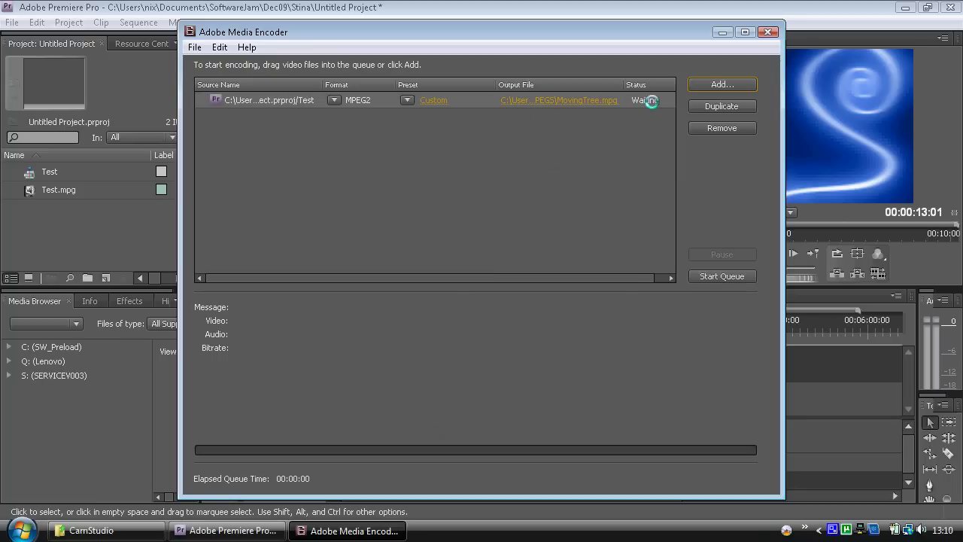
# Step: Start the Media Encoder queue to encode the Test sequence as MPEG2 to MovingTree.mpg
pyautogui.click(741, 276)
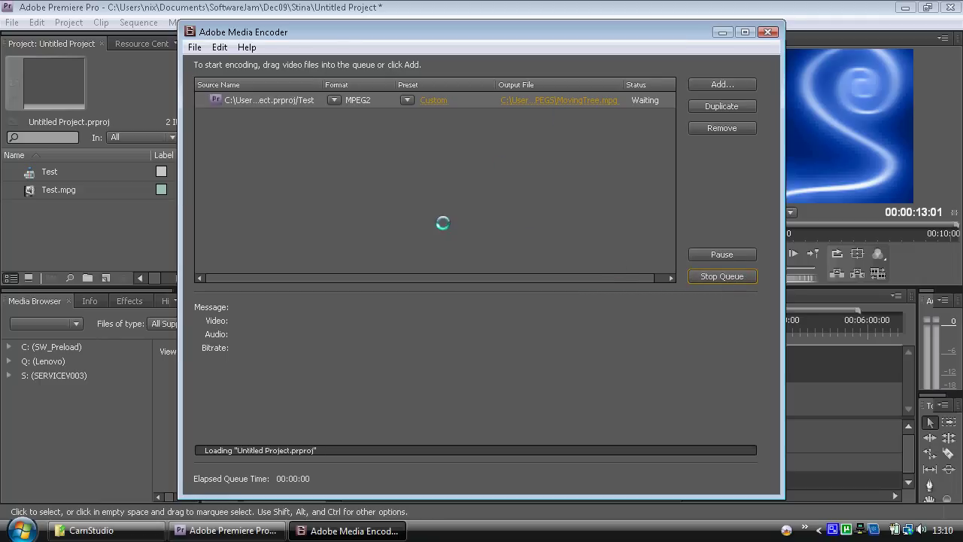